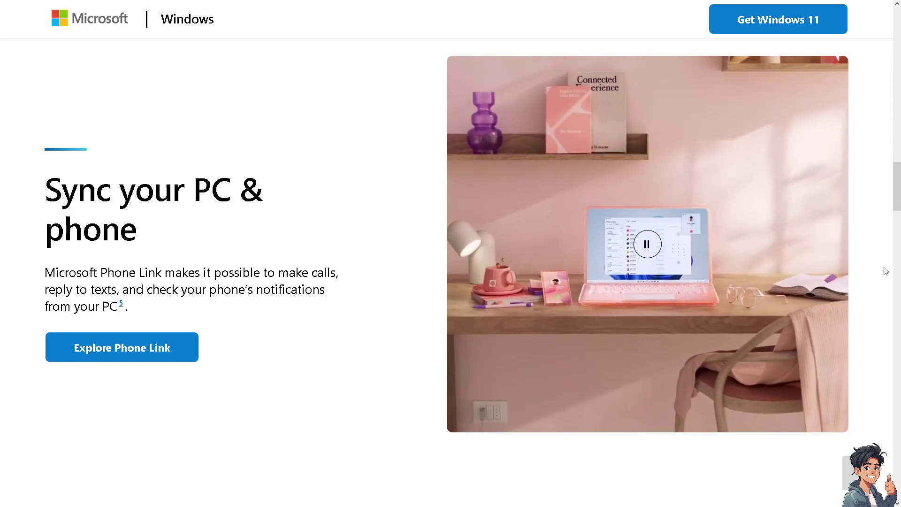
Step: After pausing and resuming the Phone Link video, open the Microsoft sign-in page and its 'Create one!' form
click(648, 244)
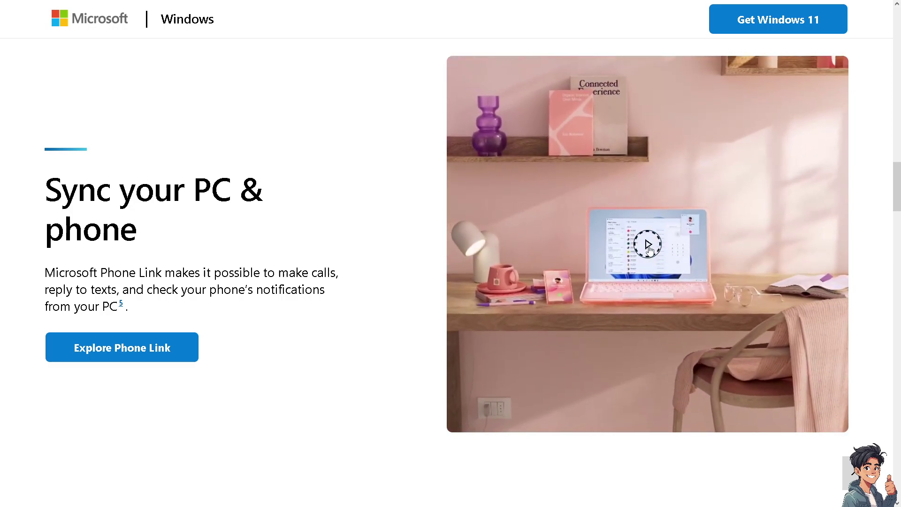
click(648, 244)
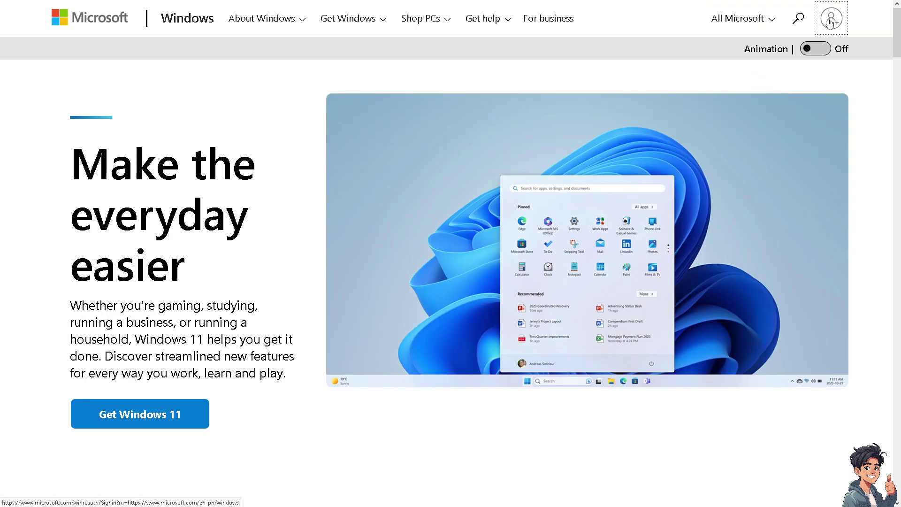
click(830, 21)
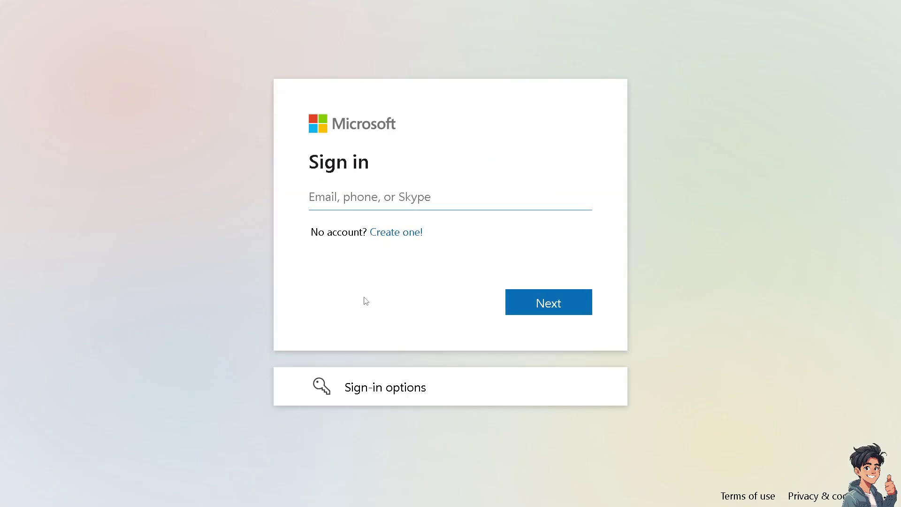
click(394, 234)
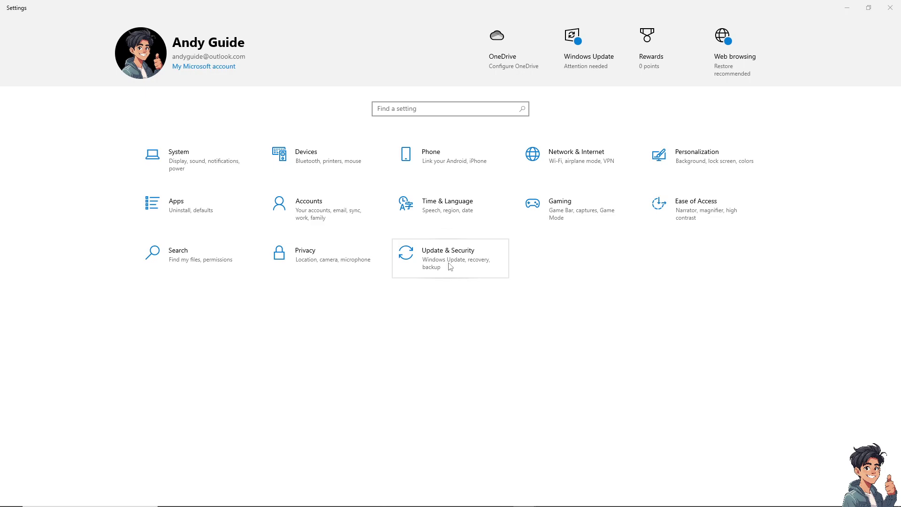
Step: Open Update & Security and view Windows Update, where a cumulative update awaits restart
click(450, 267)
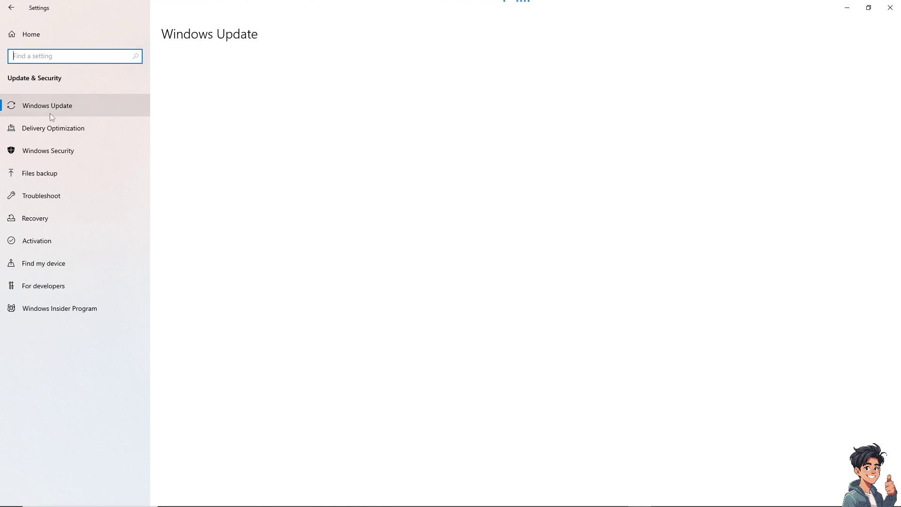
click(38, 105)
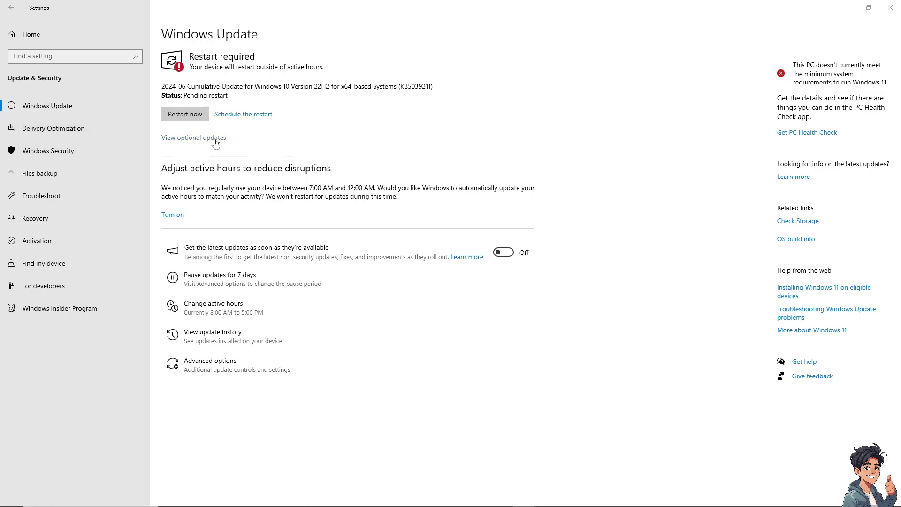
click(63, 199)
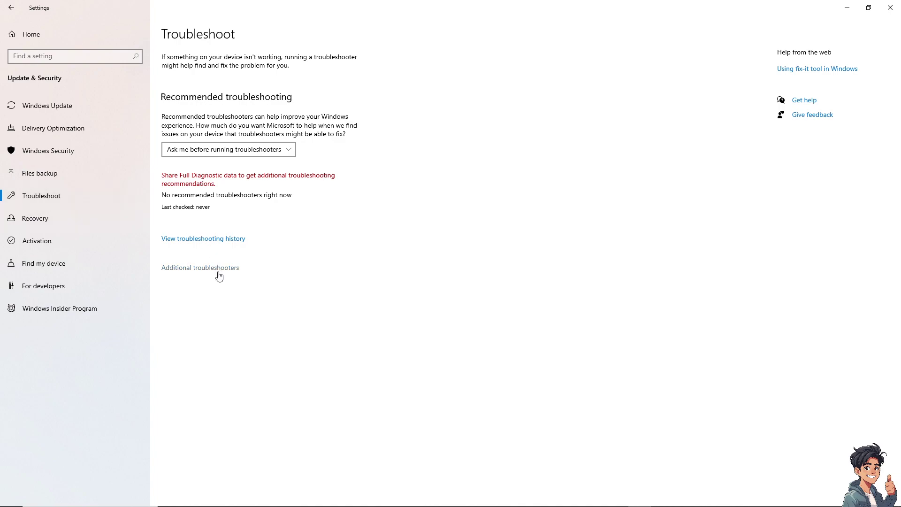
Step: Review the Recommended troubleshooting choices, leaving it at 'Ask me before running troubleshooters'
click(289, 149)
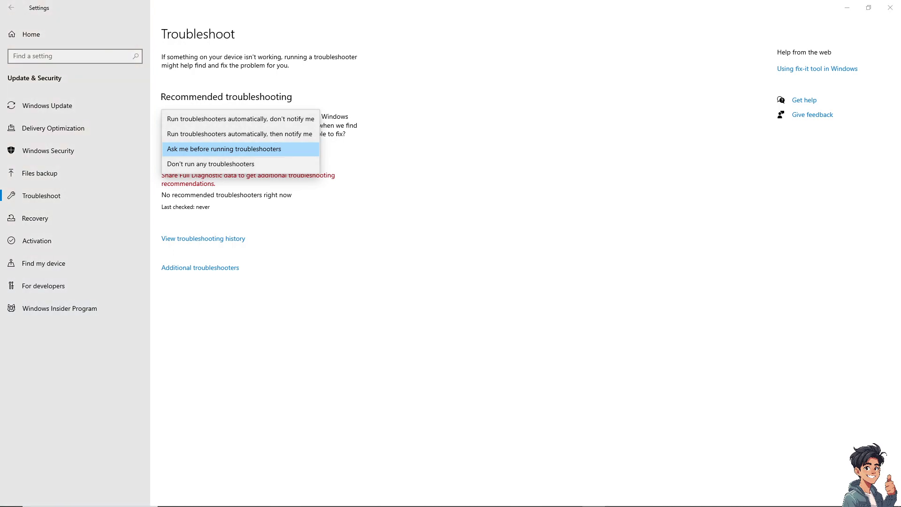
key(Escape)
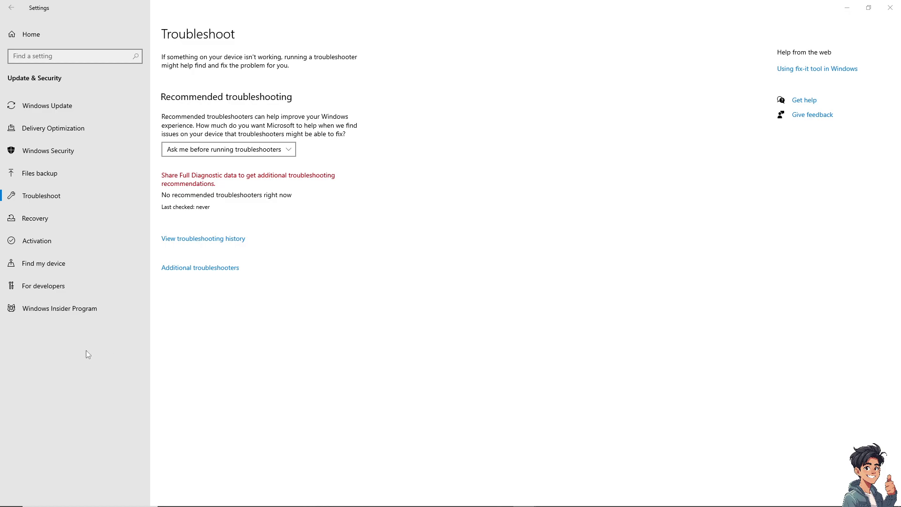
Step: Launch services.msc from Run and select the Windows Update Medic Service in the list
click(71, 498)
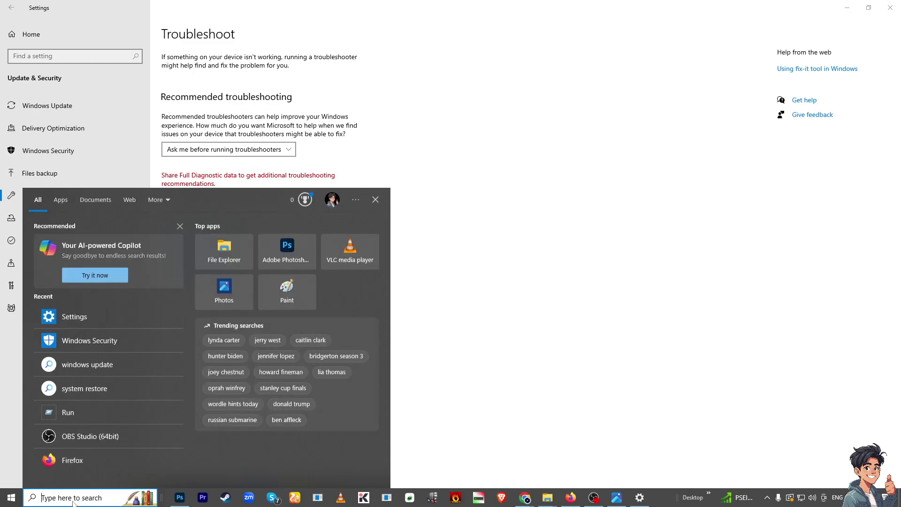
text(r)
click(108, 241)
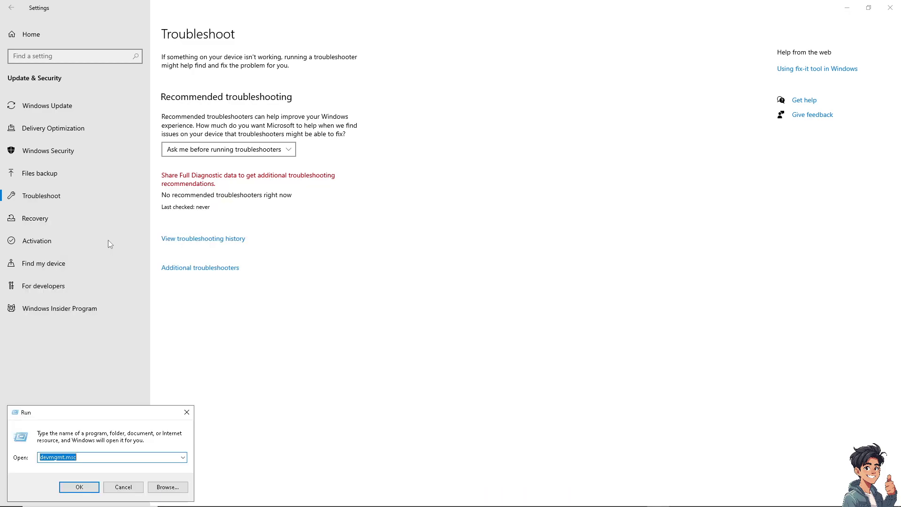
text(serv)
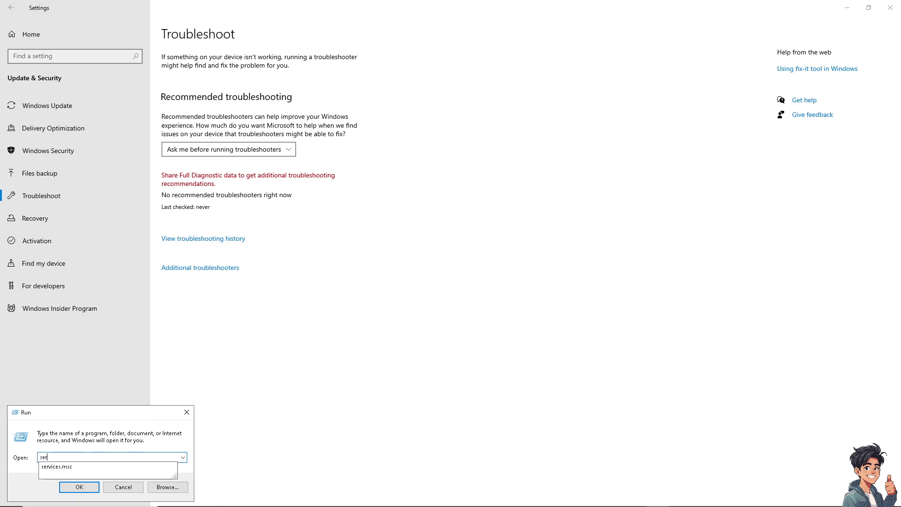
click(81, 468)
click(81, 485)
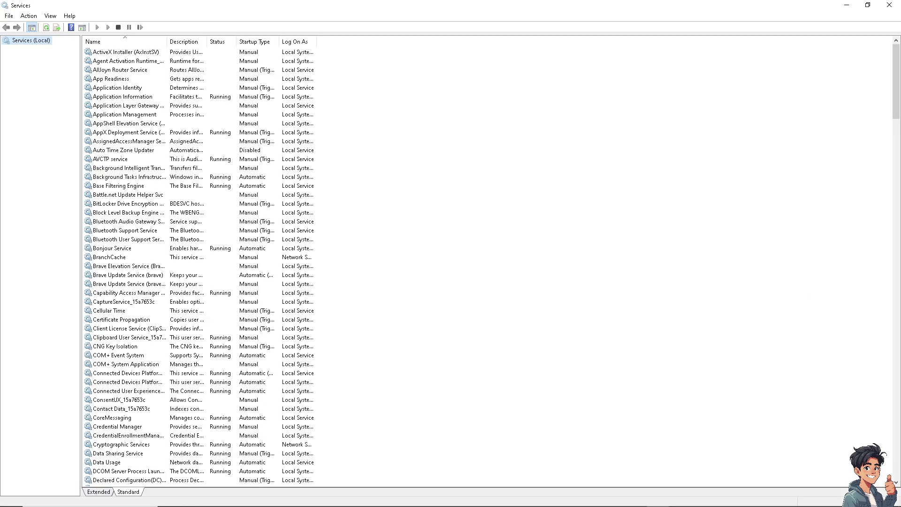
scroll(488, 263, down, 20)
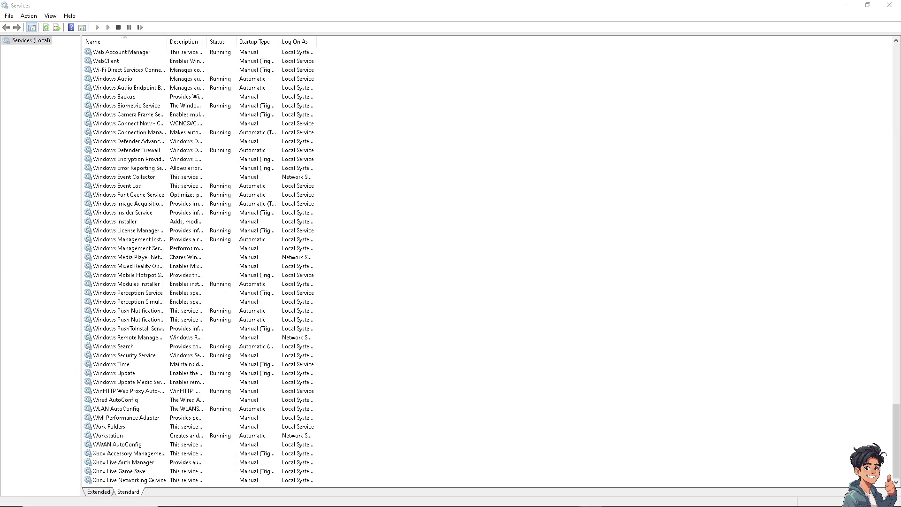
click(142, 384)
right_click(143, 386)
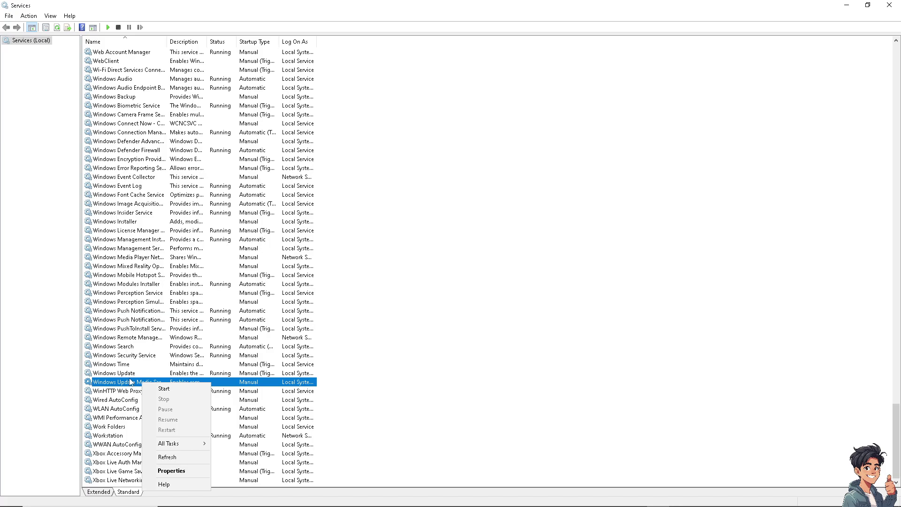
right_click(126, 374)
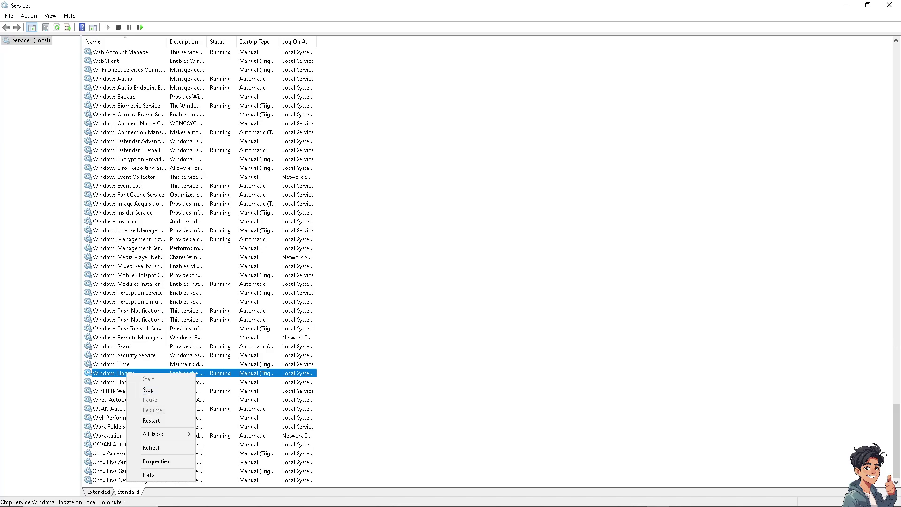
key(alt+Tab)
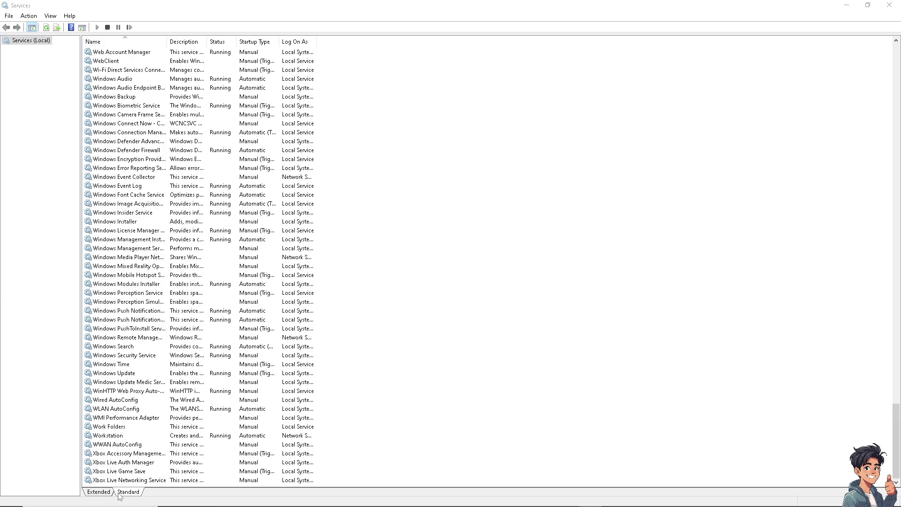
Step: Open Command Prompt as administrator and maximize it
click(80, 500)
text(cmd)
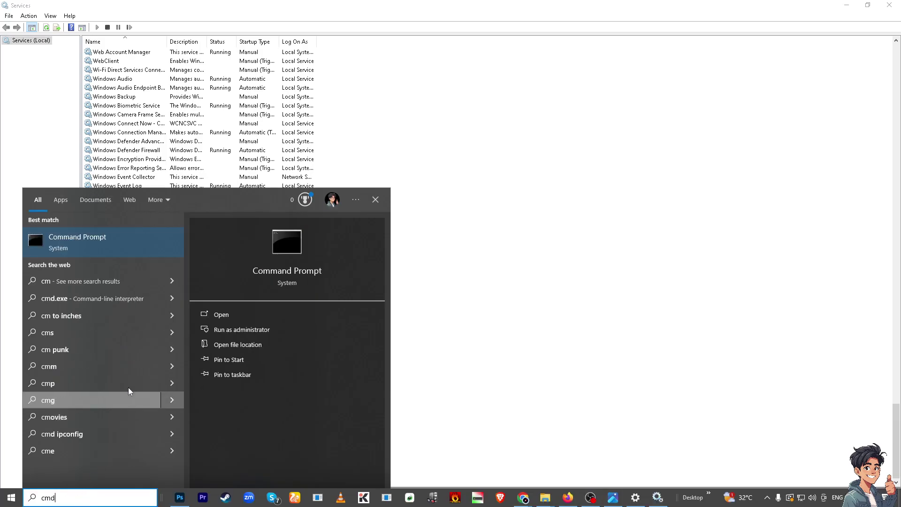
right_click(105, 244)
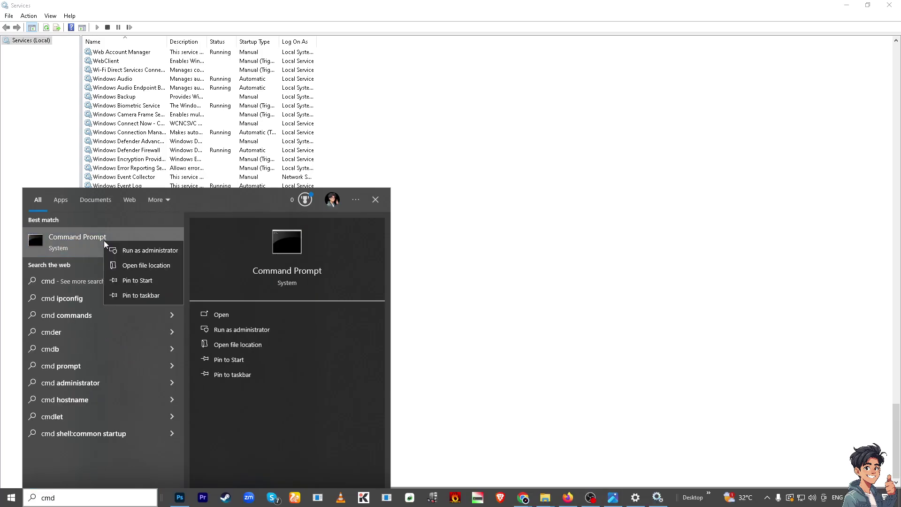
click(132, 252)
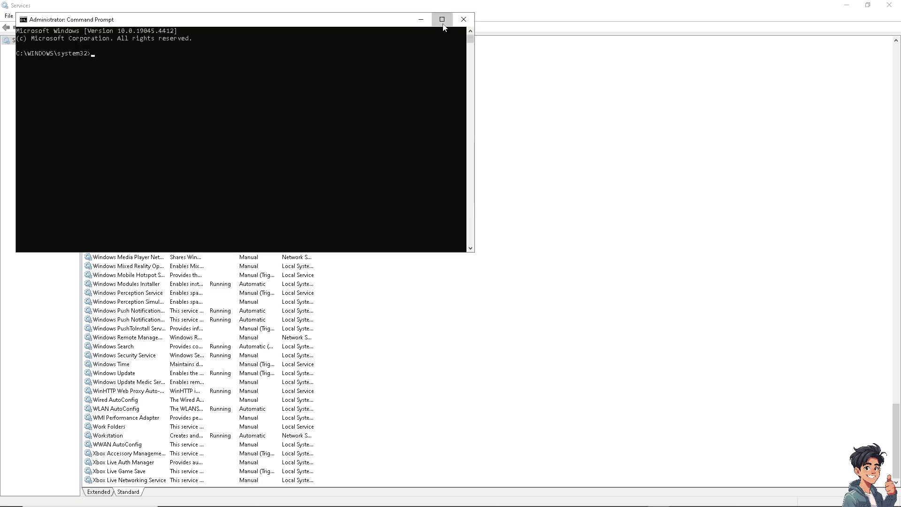
click(443, 23)
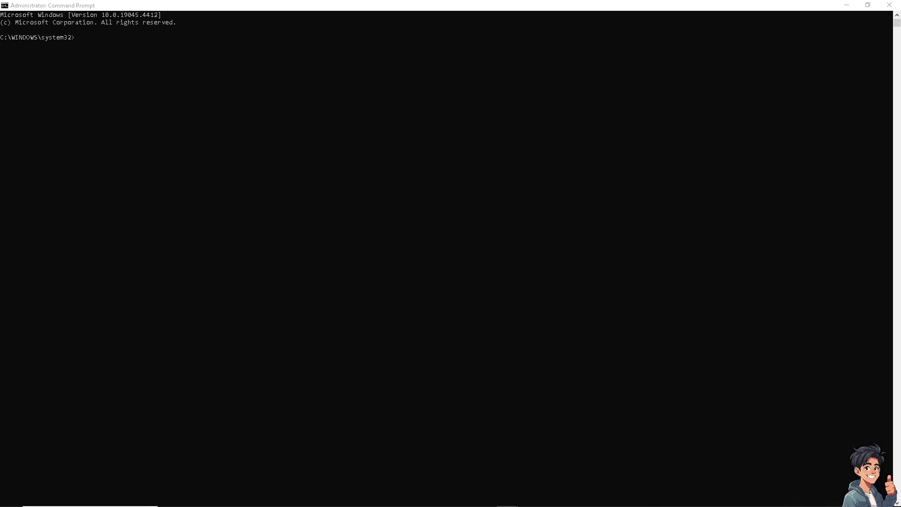
Step: Run 'sfc /scanow', which returns the System File Checker usage help
click(275, 45)
text(sfc /scanow)
click(189, 41)
key(Return)
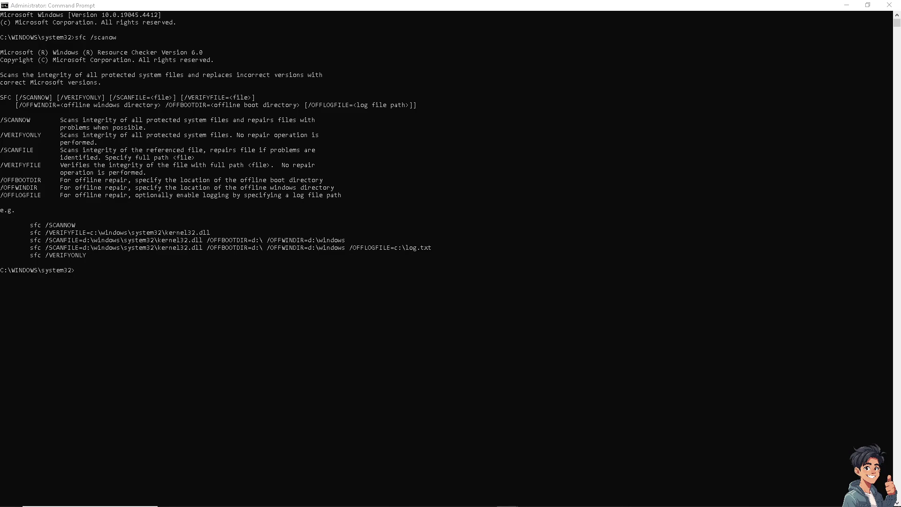
Step: Run 'DISM.exe /Online /Cleanup-image /Restorehealth' in the administrator console
click(116, 270)
text(DISM.exe /Online)
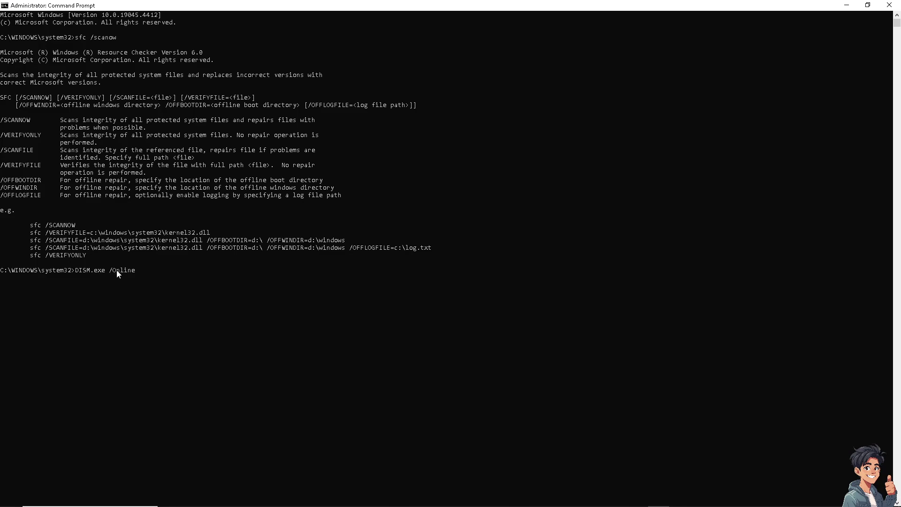
text(/Cleanup-image /Restorehealth)
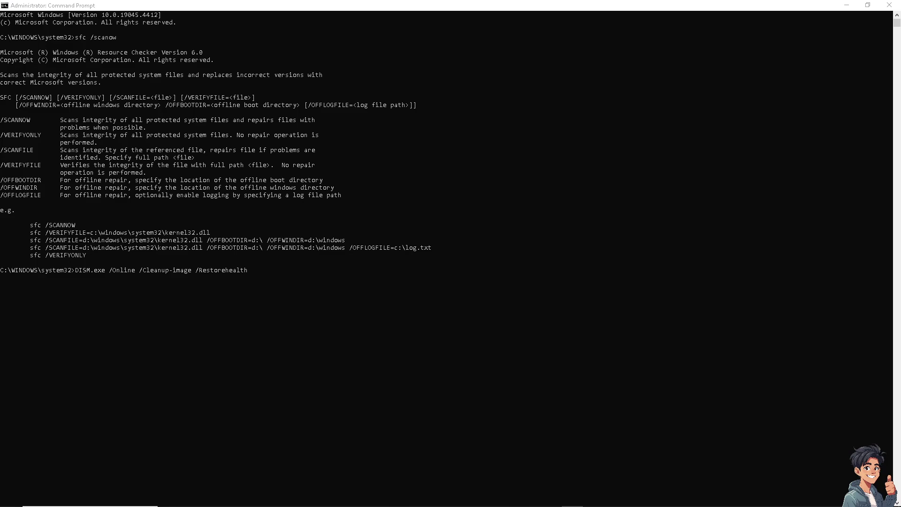
key(Return)
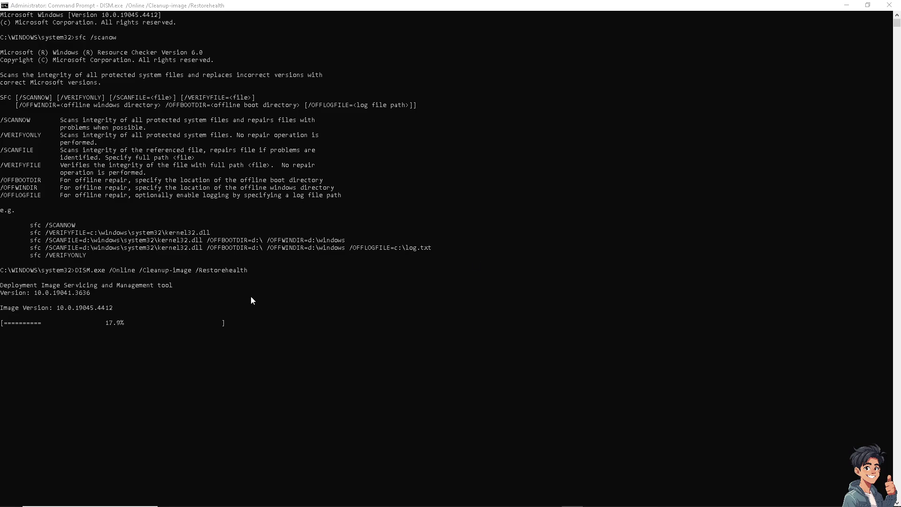
Step: Open Windows Defender Firewall with Advanced Security maximized, confirming Domain, Private and Public profiles are on
click(73, 499)
text(fire)
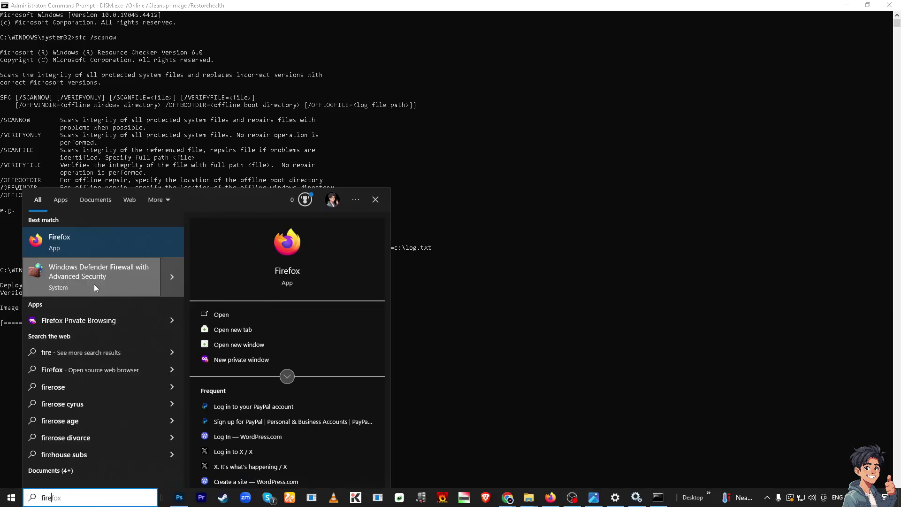
click(94, 242)
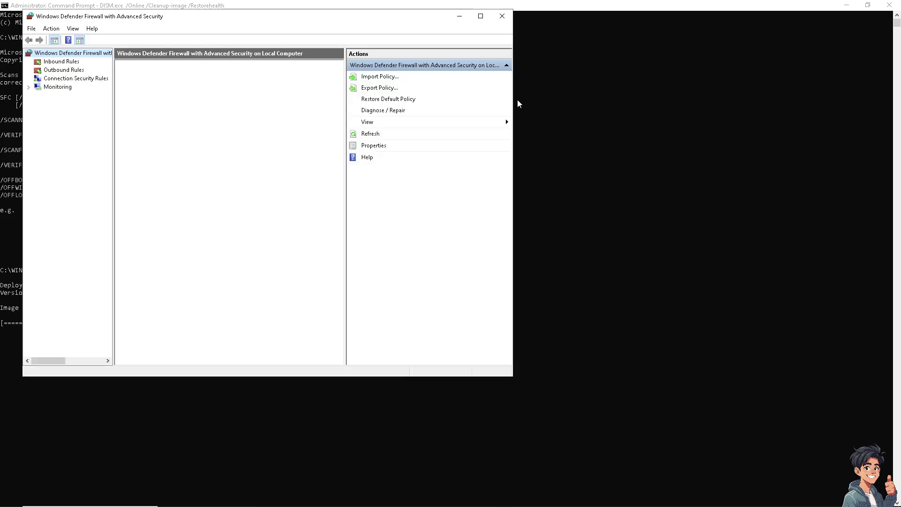
click(481, 17)
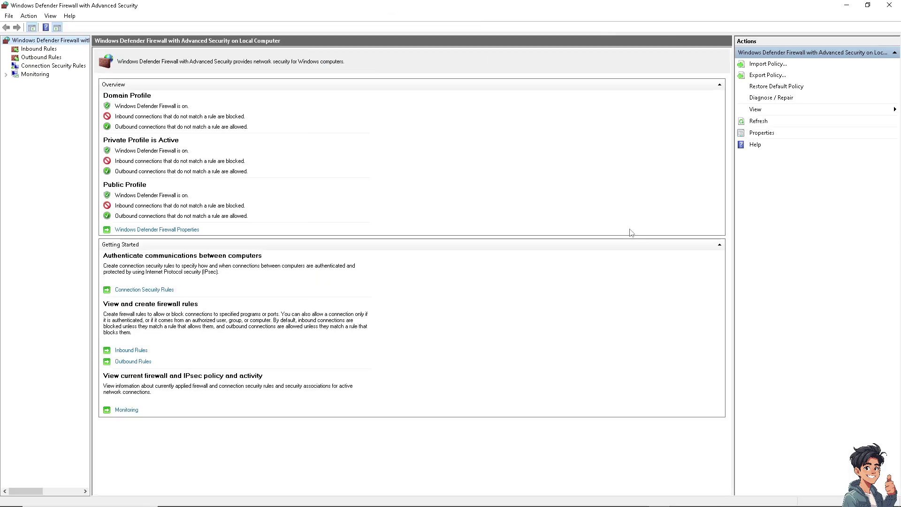